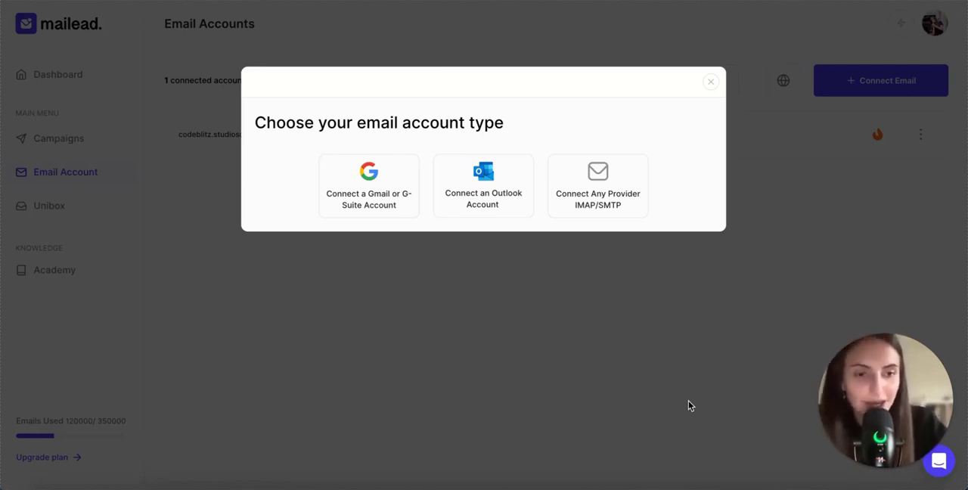
Step: Dismiss the email account type dialog and review the connected Gmail account's mailbox settings, including sender name, signature and tags
{"action": "left_click", "coordinate": [688, 402]}
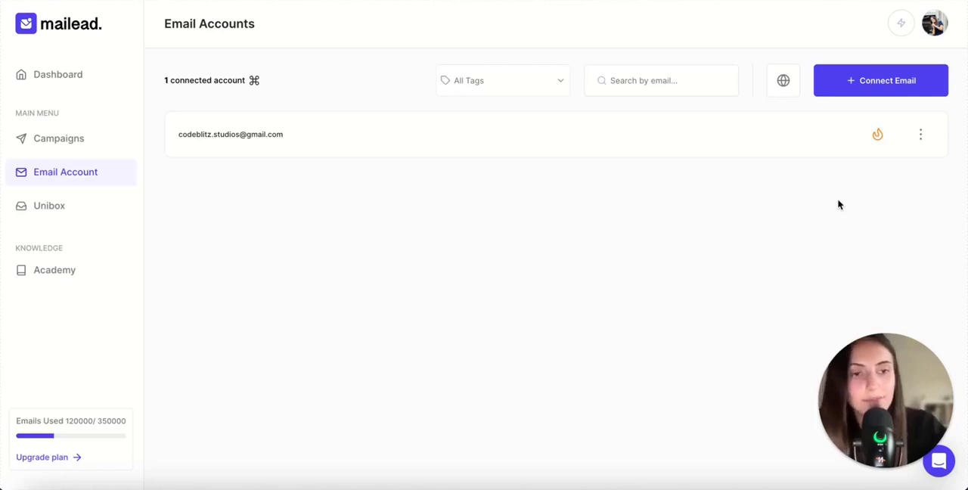
{"action": "left_click", "coordinate": [879, 139]}
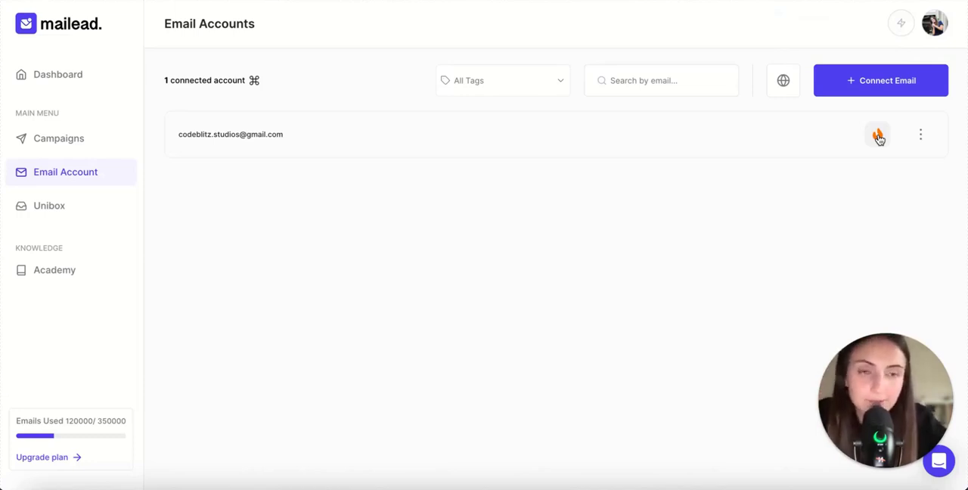
{"action": "left_click", "coordinate": [370, 139]}
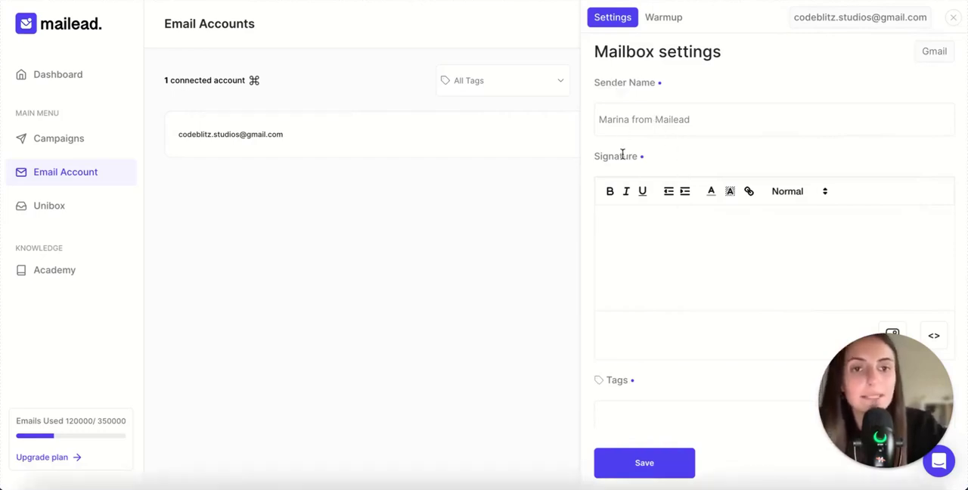
{"action": "scroll", "coordinate": [630, 357], "scroll_direction": "down", "scroll_amount": 1}
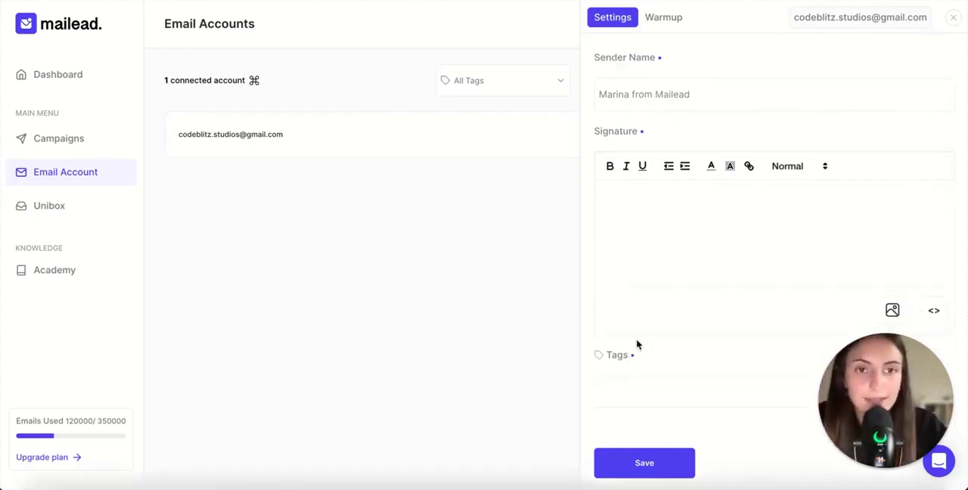
{"action": "left_click", "coordinate": [952, 19]}
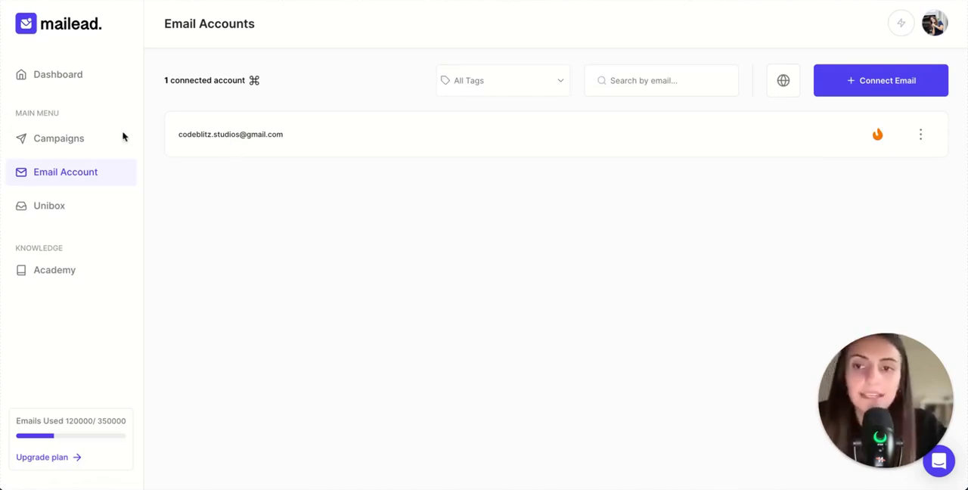
Step: Create a new campaign named Test
{"action": "left_click", "coordinate": [78, 146]}
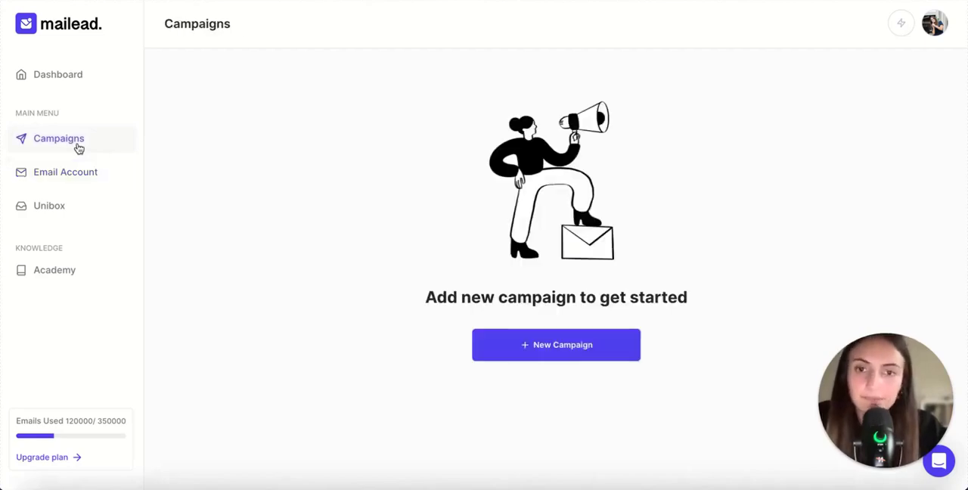
{"action": "left_click", "coordinate": [563, 352]}
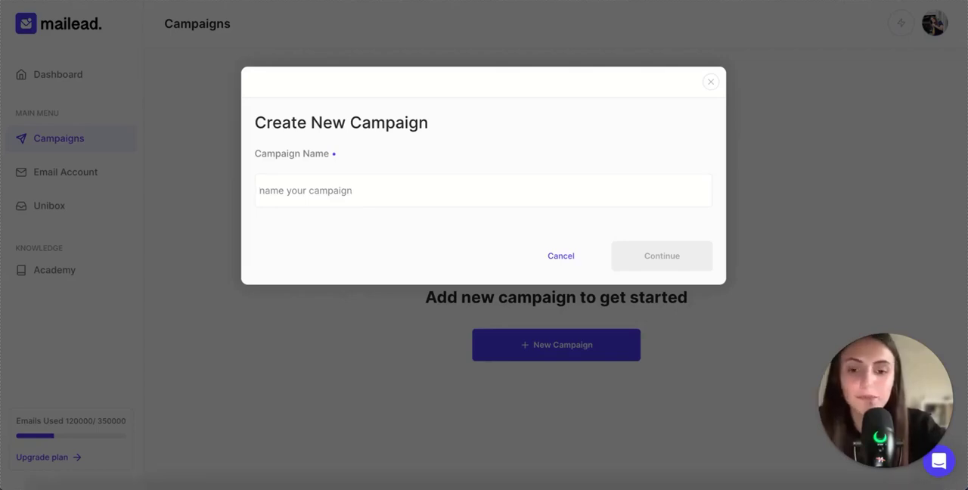
{"action": "type", "text": "Test"}
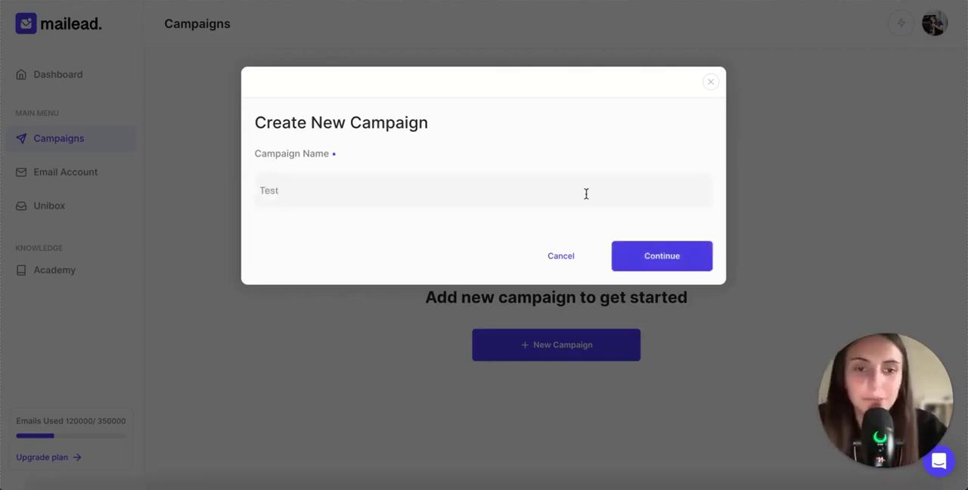
{"action": "left_click", "coordinate": [646, 260]}
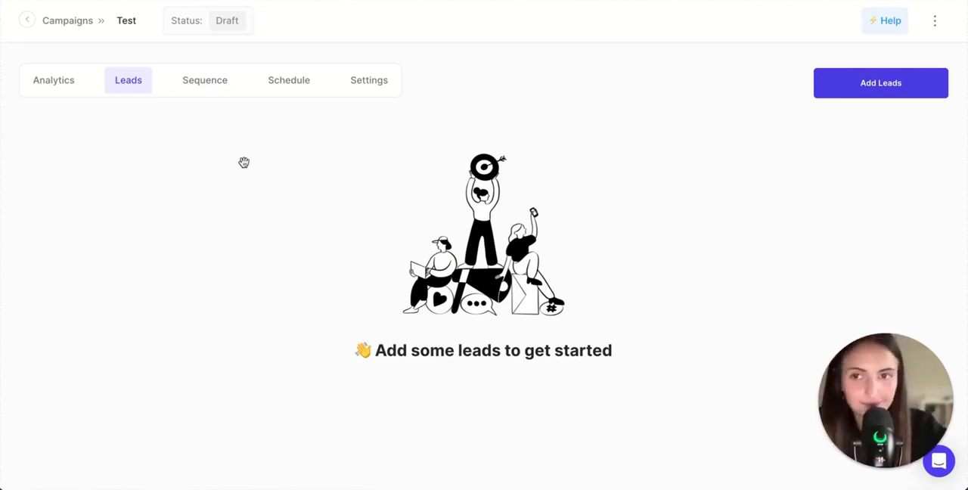
Step: Choose to add leads to the Test campaign by uploading the file Test%20Leads.%20csv.csv
{"action": "left_click", "coordinate": [853, 95]}
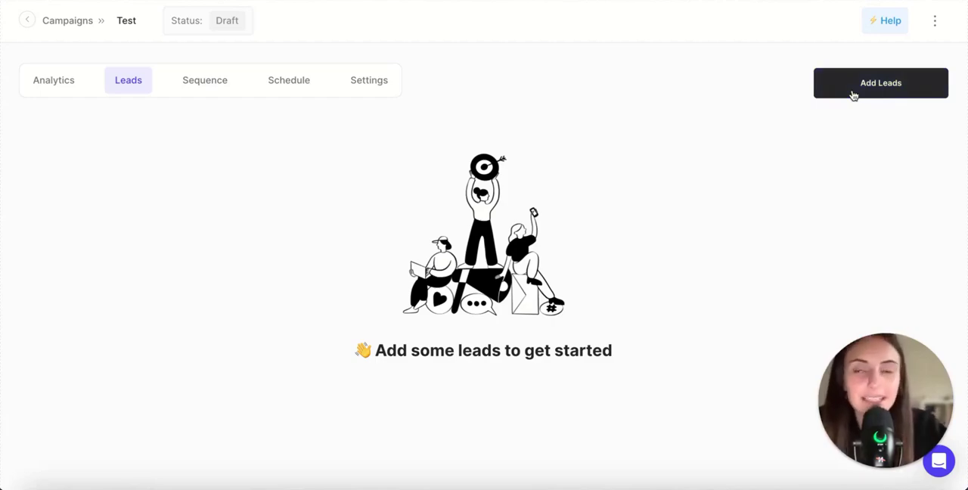
{"action": "left_click", "coordinate": [853, 95]}
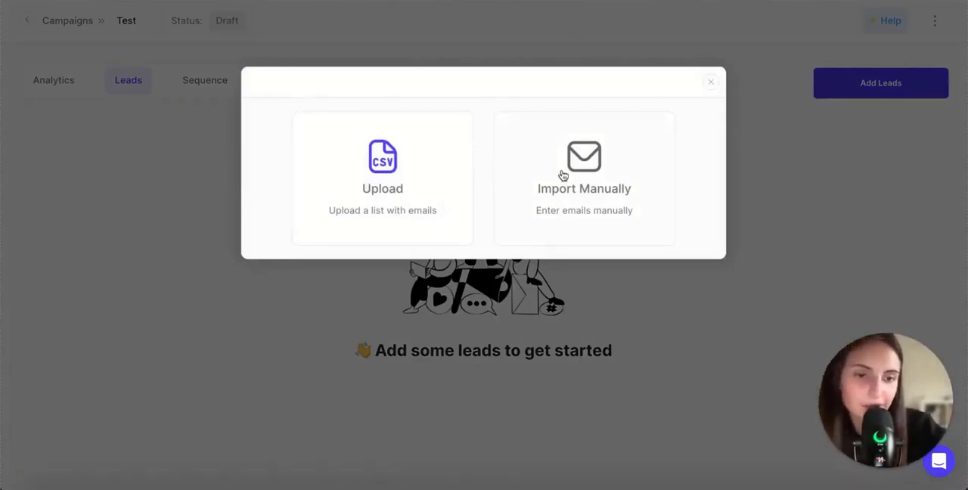
{"action": "left_click", "coordinate": [378, 157]}
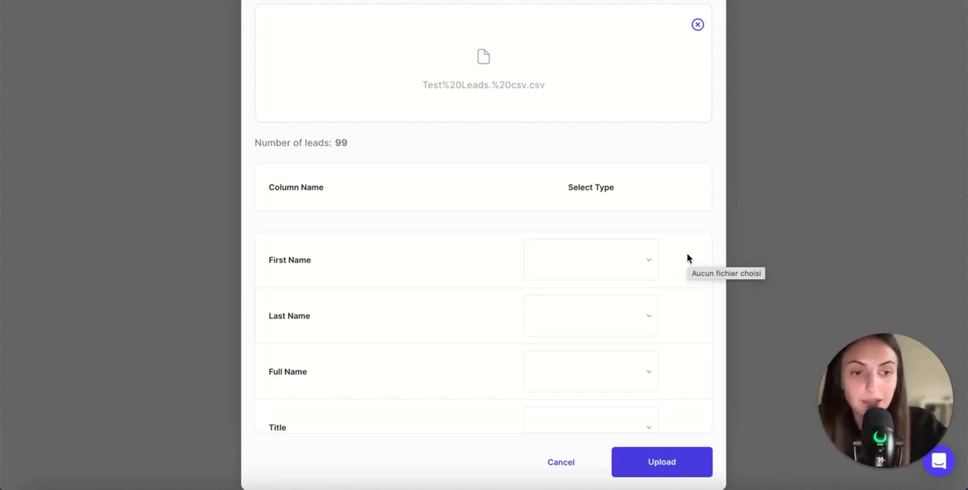
Step: Map the CSV's First Name column to the First Name type and its Company Name column to Company Name
{"action": "left_click", "coordinate": [639, 263]}
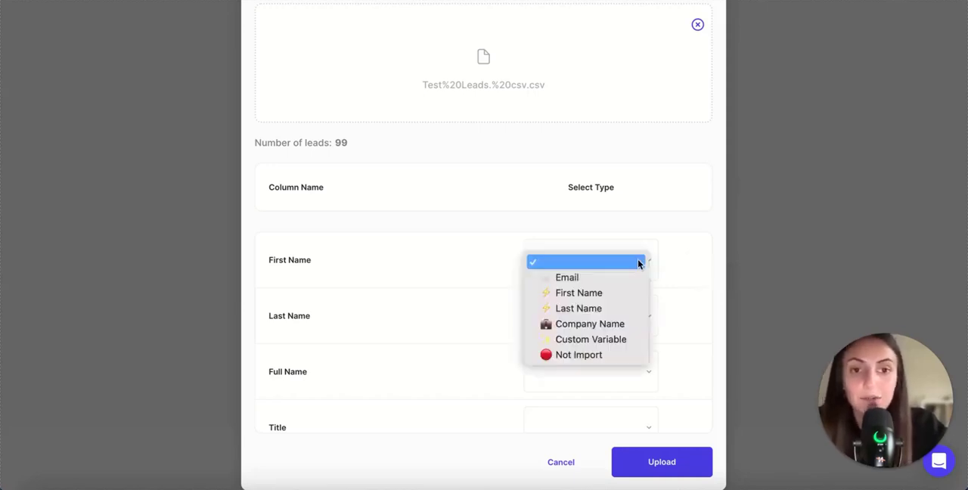
{"action": "left_click", "coordinate": [597, 293]}
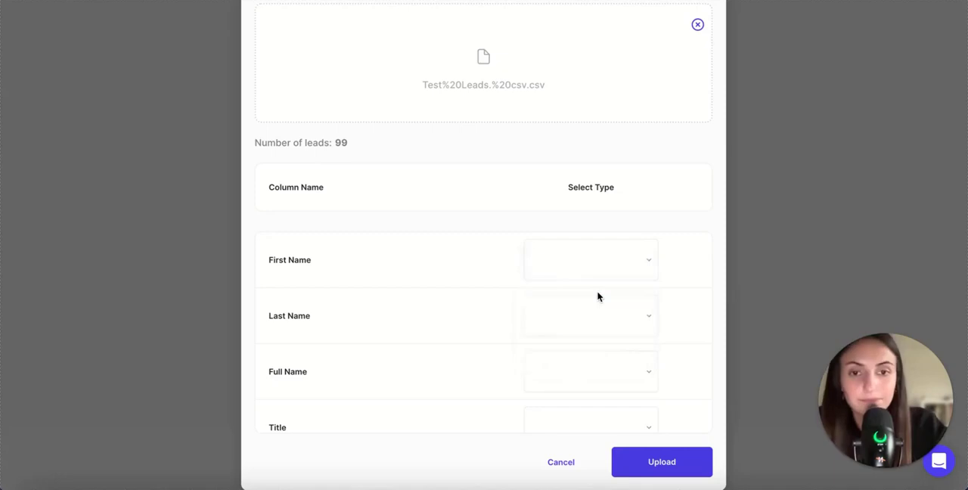
{"action": "scroll", "coordinate": [556, 293], "scroll_direction": "down", "scroll_amount": 4}
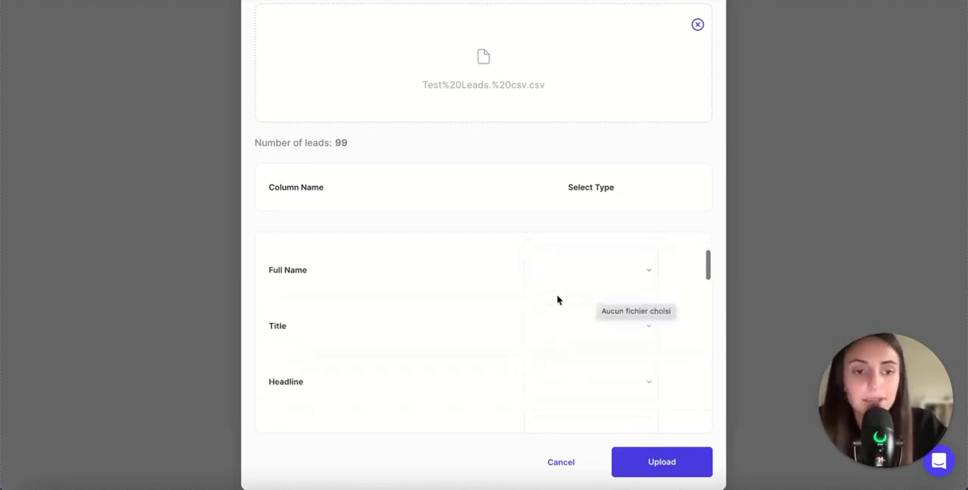
{"action": "scroll", "coordinate": [558, 300], "scroll_direction": "down", "scroll_amount": 5}
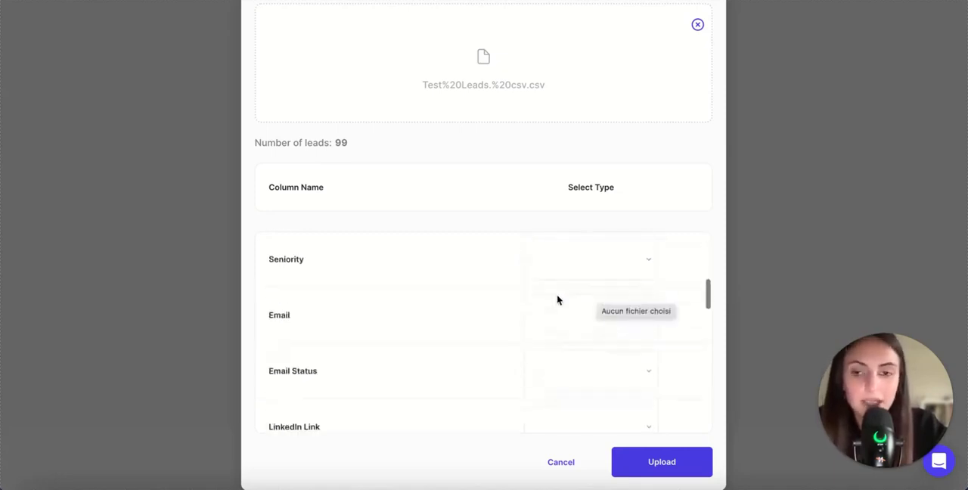
{"action": "scroll", "coordinate": [556, 300], "scroll_direction": "down", "scroll_amount": 2}
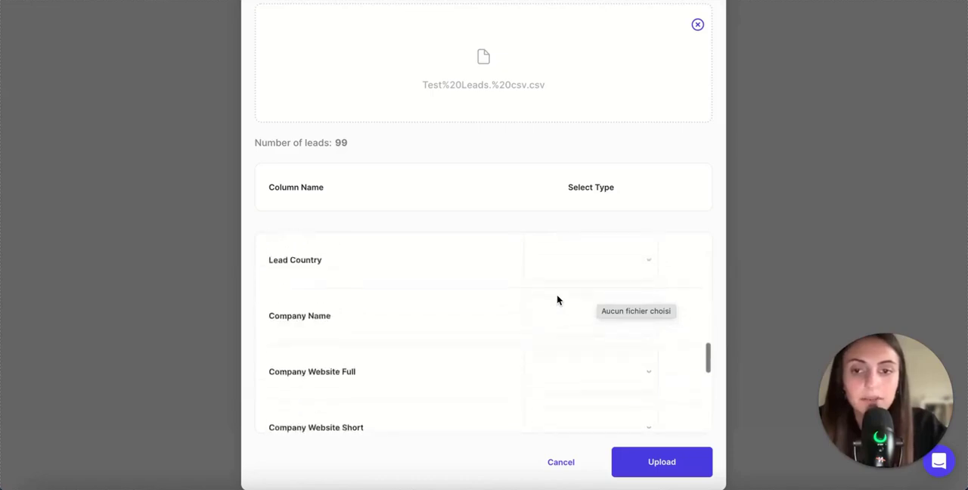
{"action": "left_click", "coordinate": [557, 302]}
{"action": "left_click", "coordinate": [571, 369]}
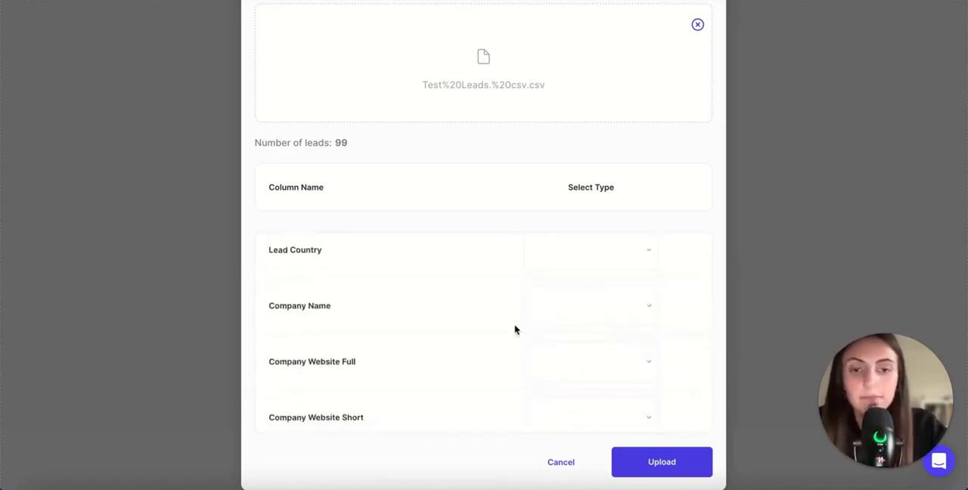
Step: Map the CSV's Email column to the Email type and upload the leads
{"action": "scroll", "coordinate": [514, 329], "scroll_direction": "up", "scroll_amount": 4}
{"action": "scroll", "coordinate": [514, 329], "scroll_direction": "up", "scroll_amount": 3}
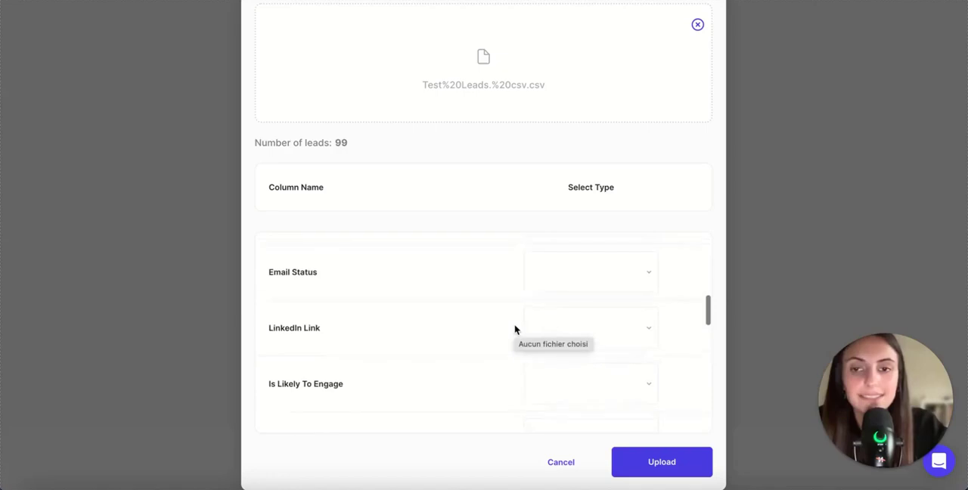
{"action": "left_click", "coordinate": [588, 332]}
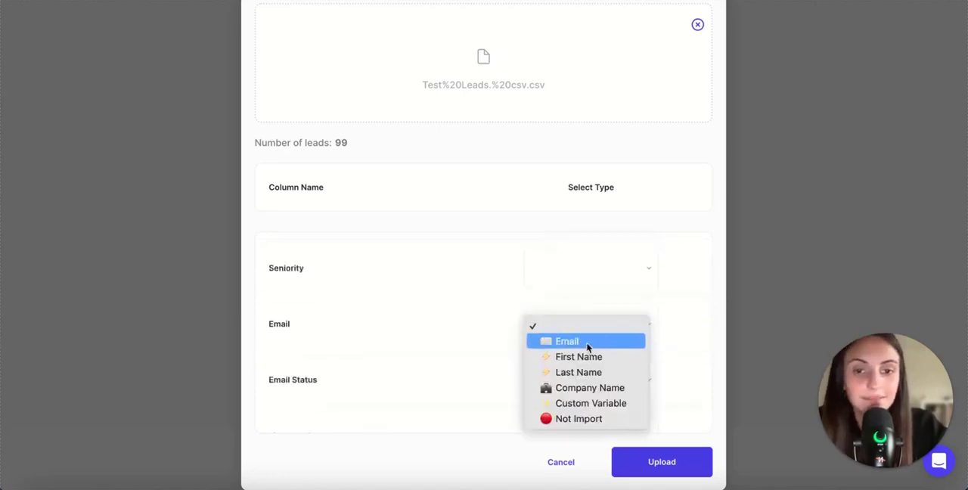
{"action": "left_click", "coordinate": [587, 345]}
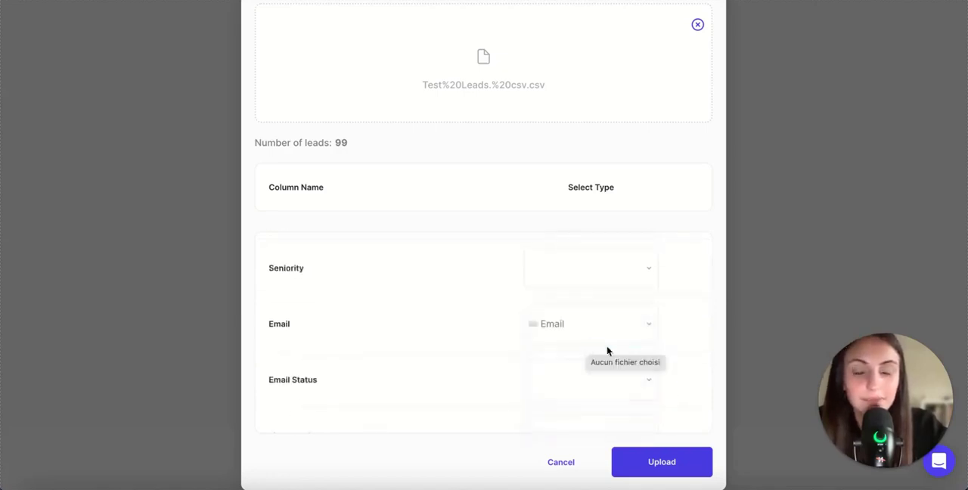
{"action": "left_click", "coordinate": [658, 465]}
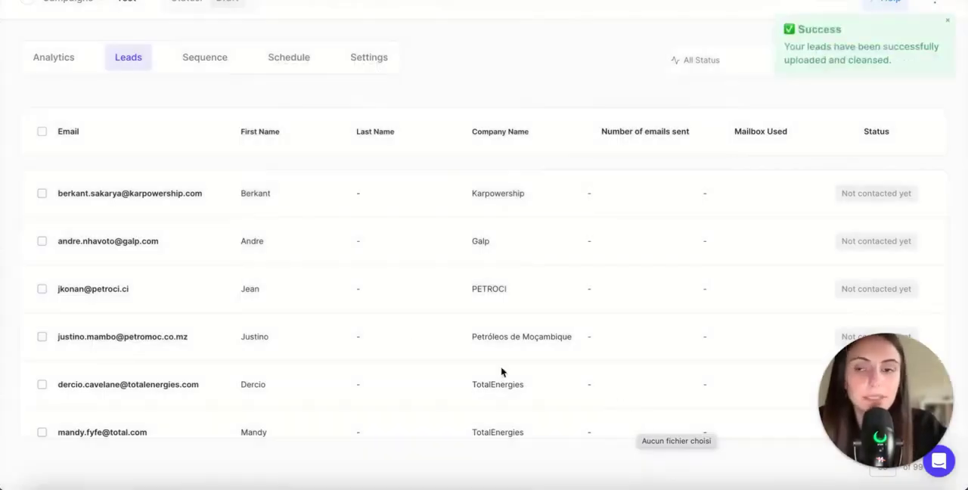
Step: Look over the imported leads and start a manually created email sequence for the campaign
{"action": "scroll", "coordinate": [413, 335], "scroll_direction": "down", "scroll_amount": 6}
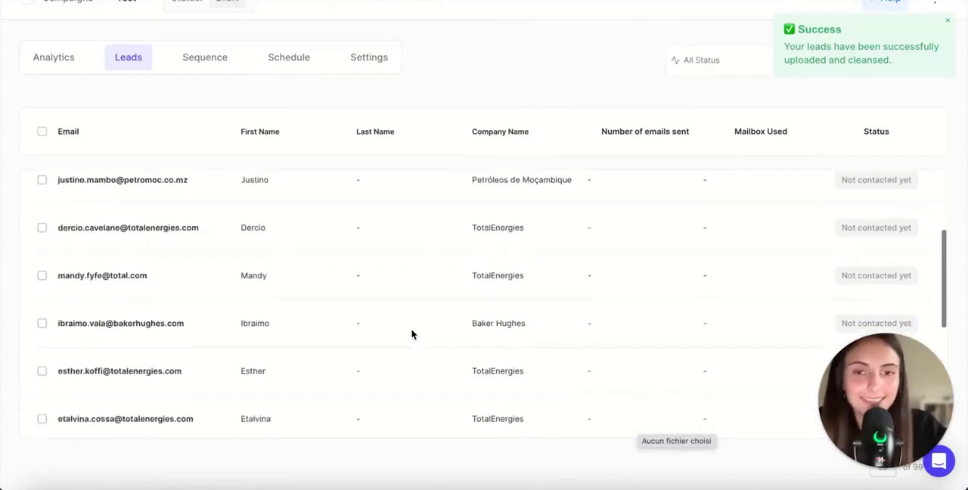
{"action": "scroll", "coordinate": [413, 334], "scroll_direction": "up", "scroll_amount": 3}
{"action": "scroll", "coordinate": [412, 334], "scroll_direction": "up", "scroll_amount": 4}
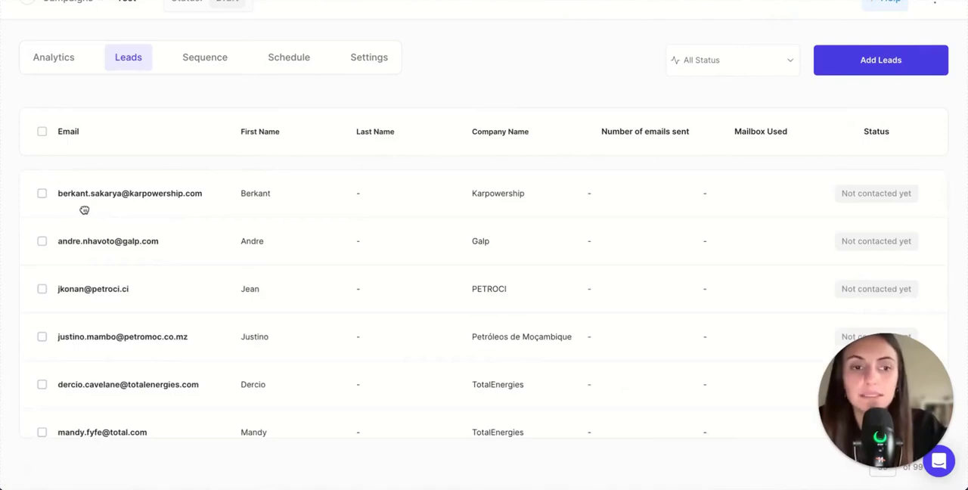
{"action": "left_click", "coordinate": [203, 61]}
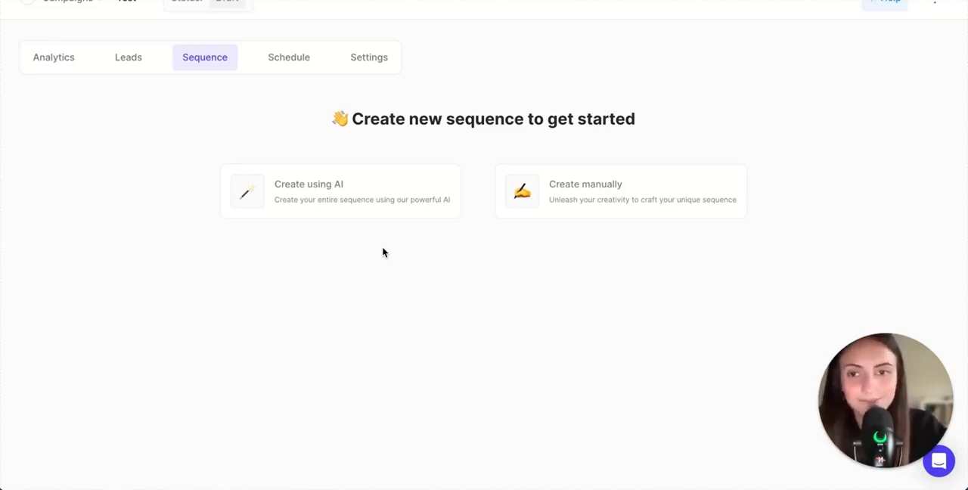
{"action": "left_click", "coordinate": [569, 195]}
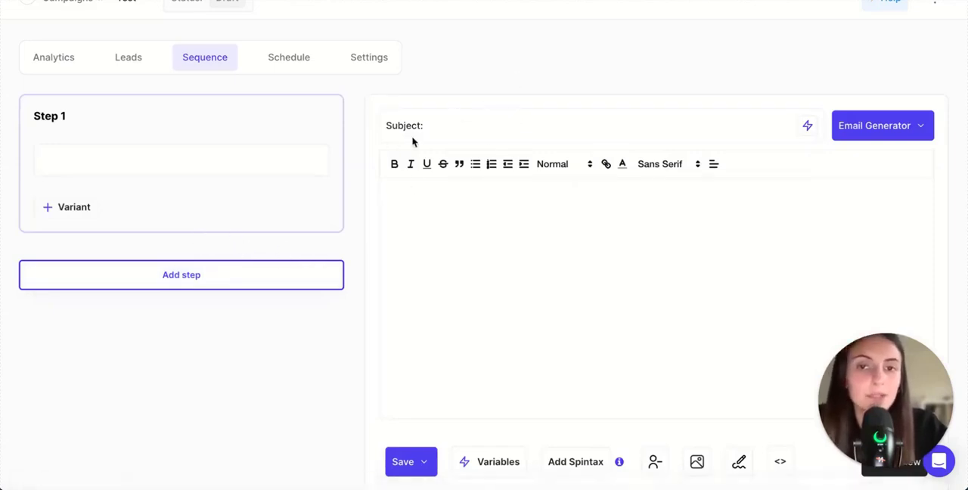
Step: Set the Step 1 email subject to "Quick Question {{first_name}}", inserting the first name as a variable
{"action": "left_click", "coordinate": [477, 129]}
{"action": "type", "text": "Quick Question"}
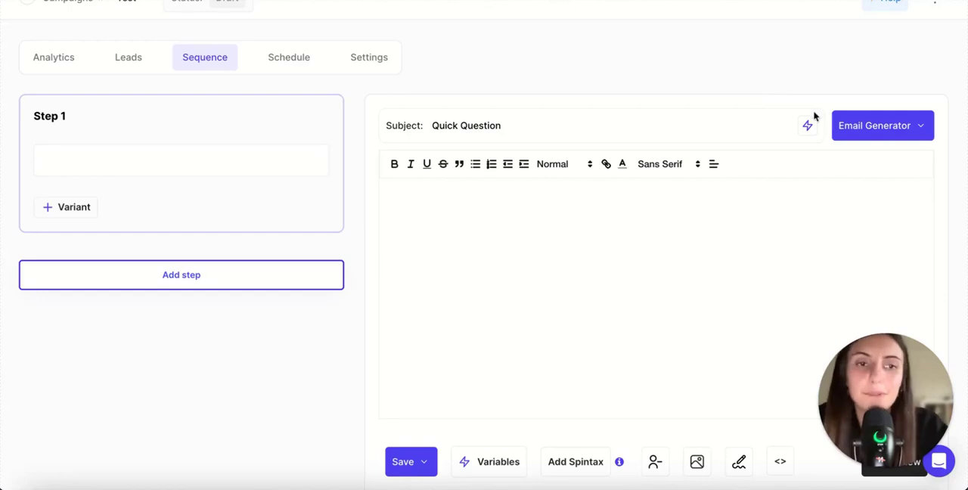
{"action": "left_click", "coordinate": [809, 127]}
{"action": "left_click", "coordinate": [831, 165]}
{"action": "left_click", "coordinate": [442, 216]}
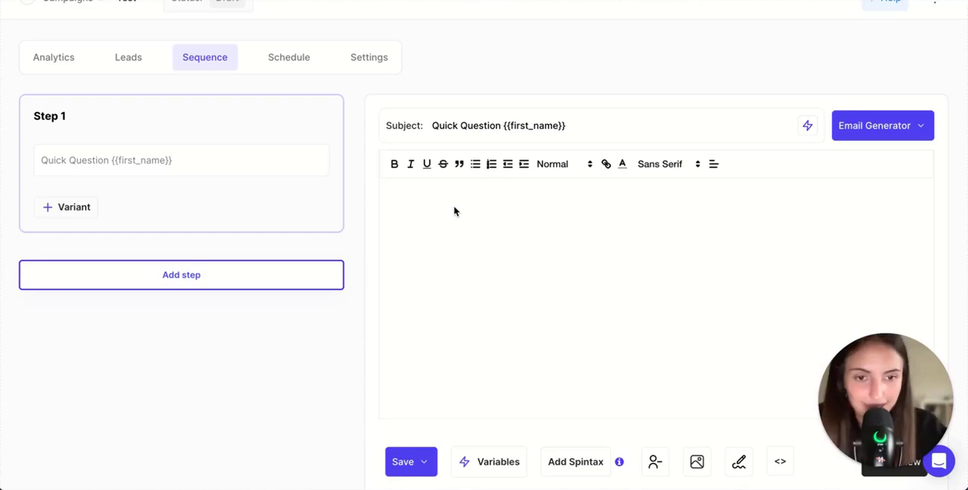
Step: Check the unsubscribe link and image insertion options for the Step 1 email without inserting anything
{"action": "scroll", "coordinate": [428, 274], "scroll_direction": "down", "scroll_amount": 1}
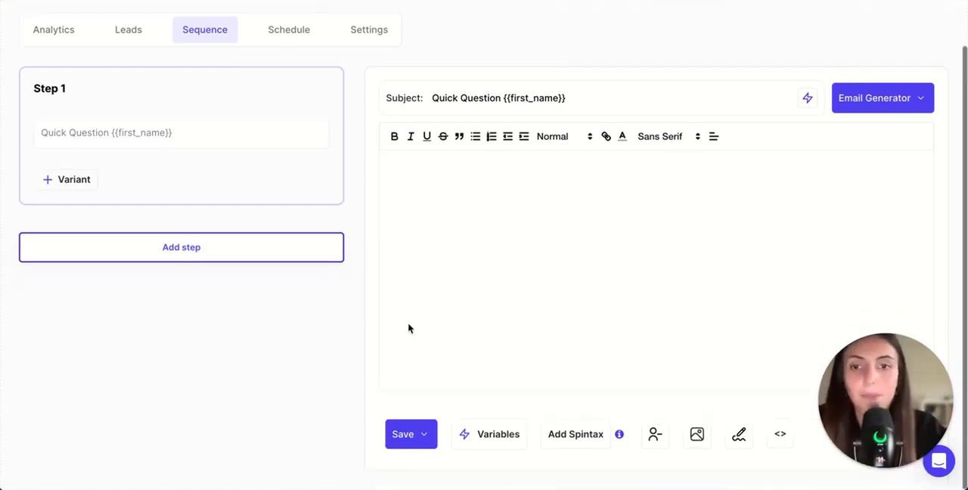
{"action": "left_click", "coordinate": [655, 436]}
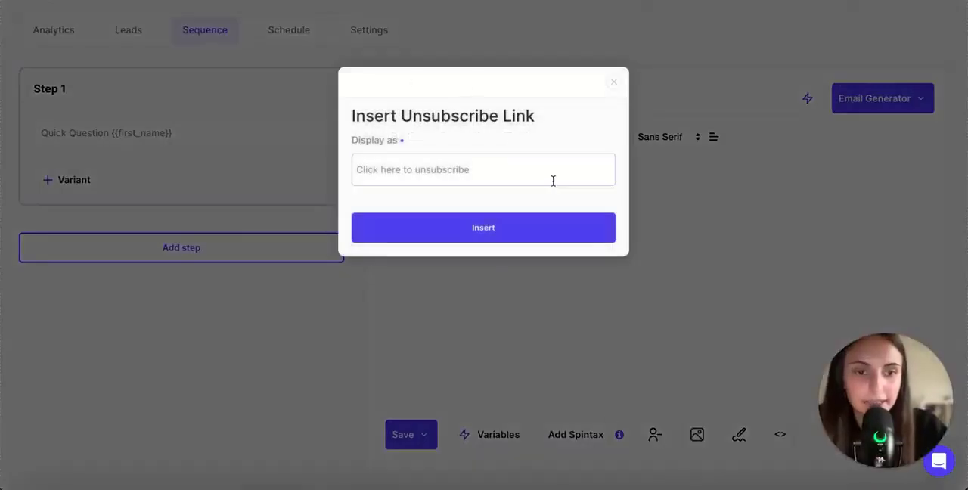
{"action": "left_click", "coordinate": [609, 81]}
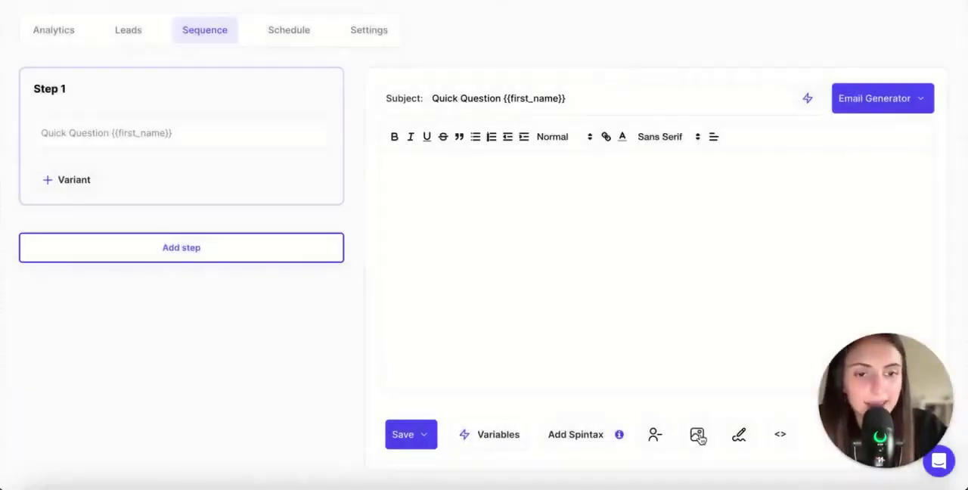
{"action": "left_click", "coordinate": [698, 435]}
{"action": "left_click", "coordinate": [613, 82]}
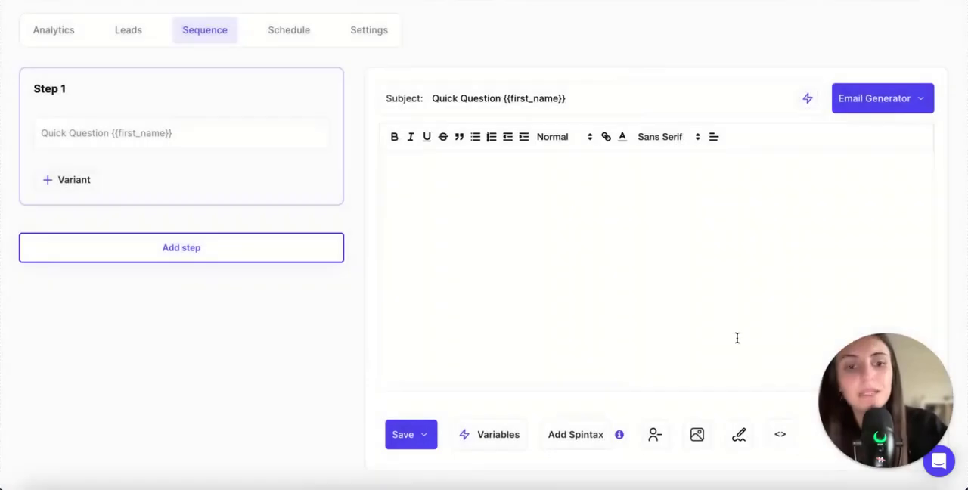
Step: Insert the account signature variable into the Step 1 email body and add a variant B to that step
{"action": "left_click", "coordinate": [739, 436]}
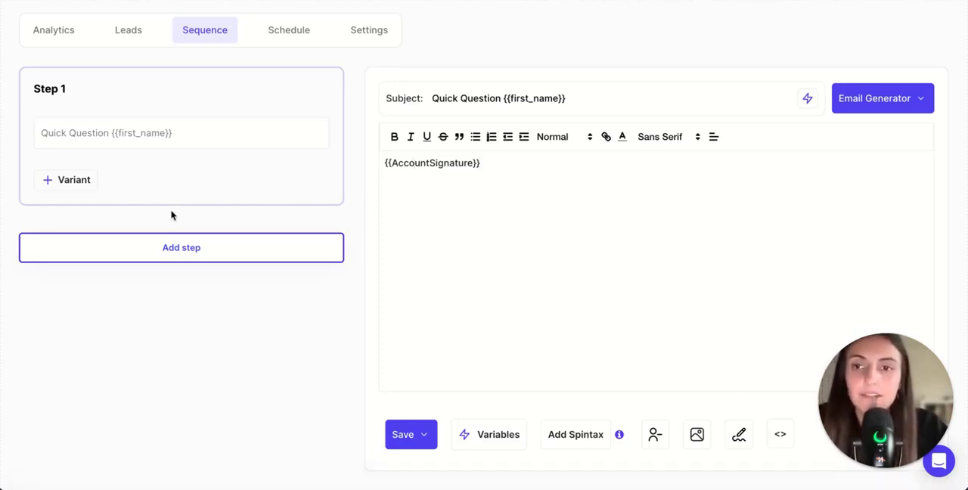
{"action": "left_click", "coordinate": [65, 180]}
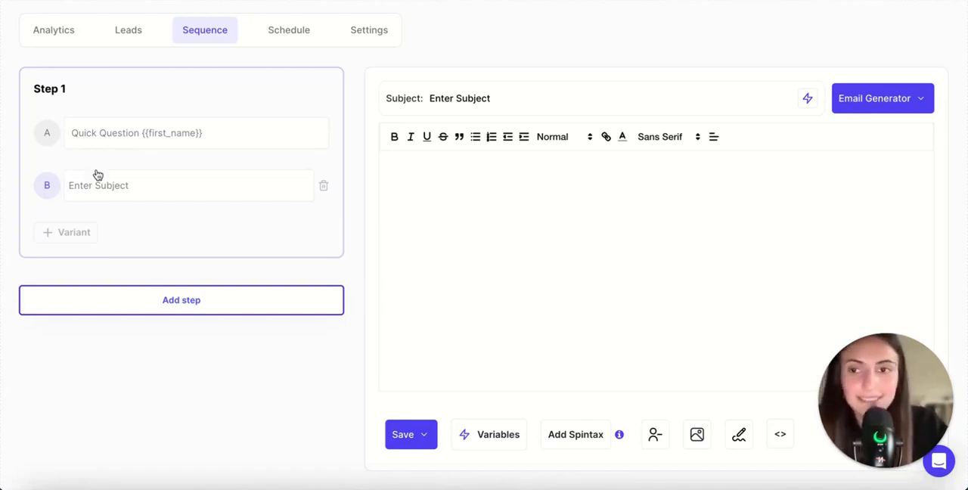
Step: Add a second step to the email sequence
{"action": "left_click", "coordinate": [88, 297]}
{"action": "scroll", "coordinate": [89, 296], "scroll_direction": "down", "scroll_amount": 2}
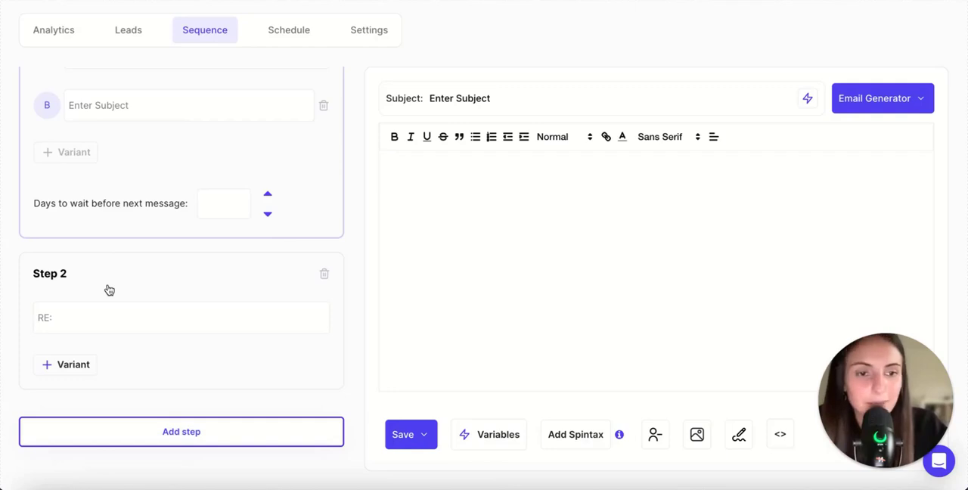
Step: Review the two sequence steps with their wait-day fields, and check the campaign's sending days, hours and timezone
{"action": "scroll", "coordinate": [251, 174], "scroll_direction": "up", "scroll_amount": 2}
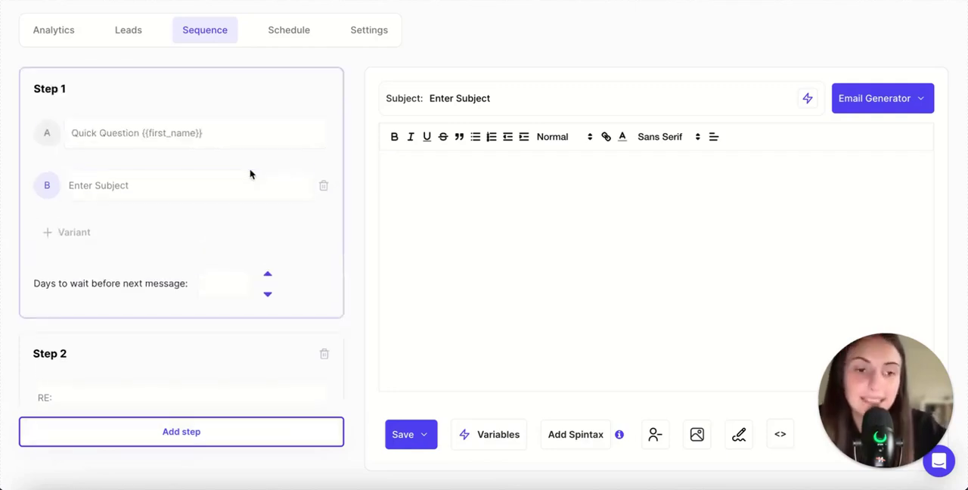
{"action": "scroll", "coordinate": [251, 175], "scroll_direction": "down", "scroll_amount": 3}
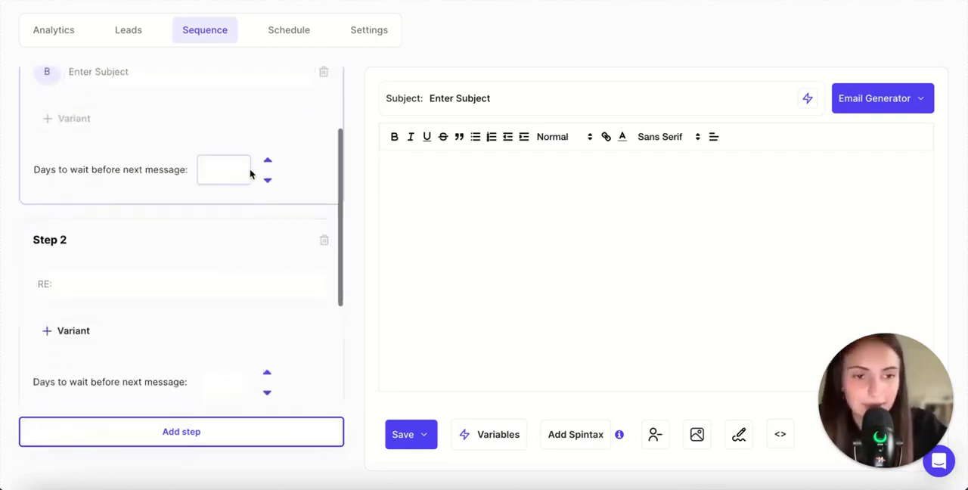
{"action": "scroll", "coordinate": [306, 98], "scroll_direction": "up", "scroll_amount": 4}
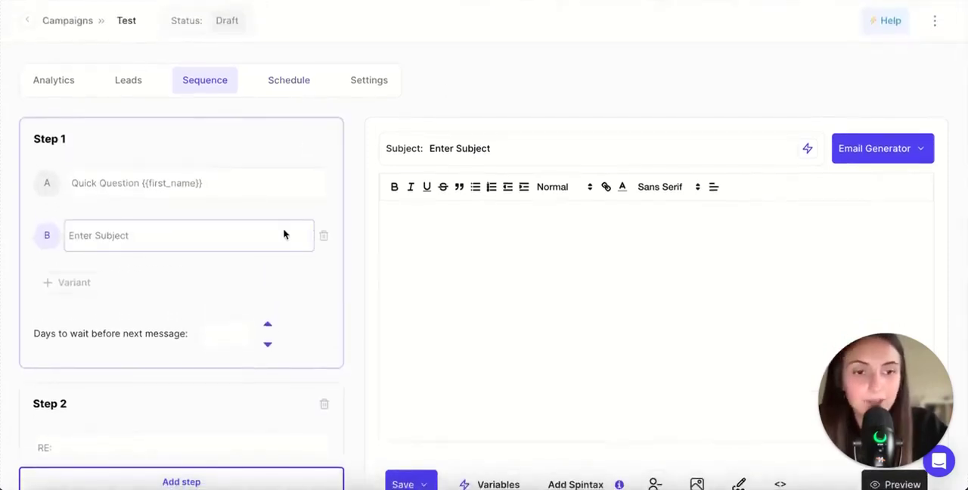
{"action": "left_click", "coordinate": [285, 88]}
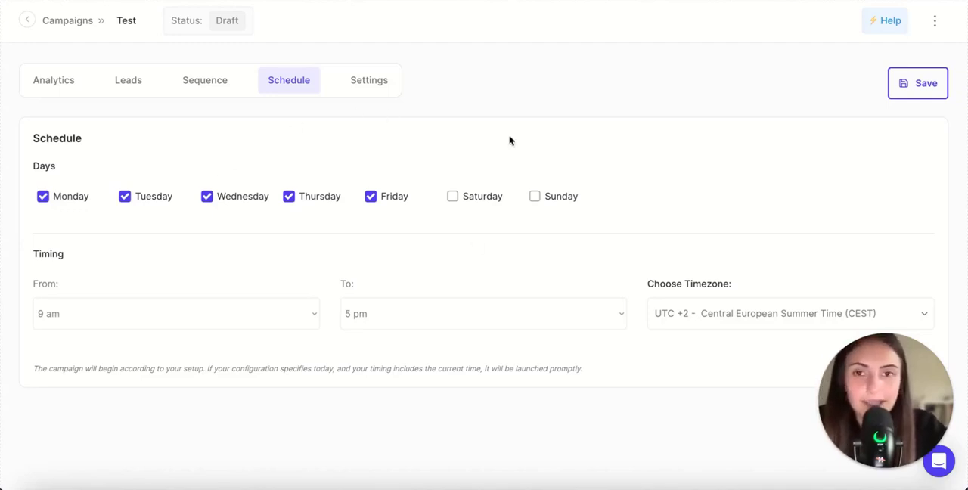
Step: Select the connected email account as the sending account in the campaign settings
{"action": "left_click", "coordinate": [360, 84]}
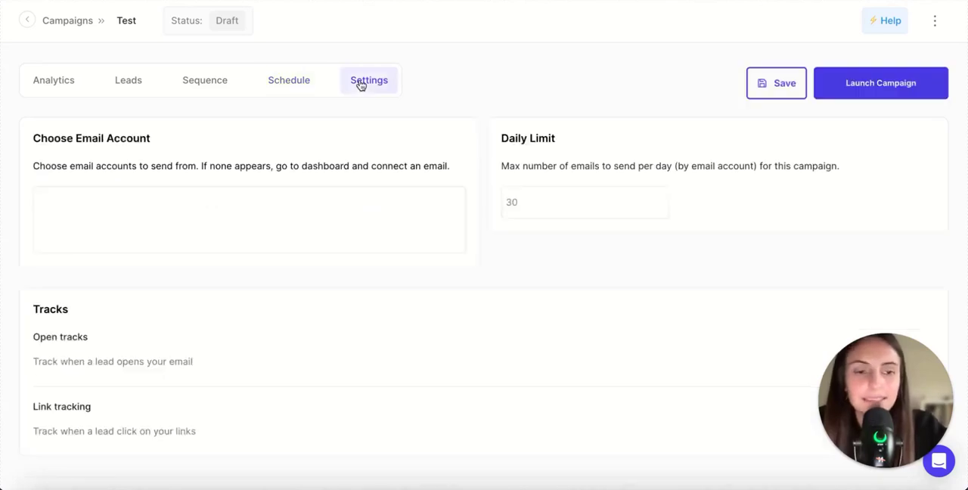
{"action": "scroll", "coordinate": [253, 314], "scroll_direction": "down", "scroll_amount": 1}
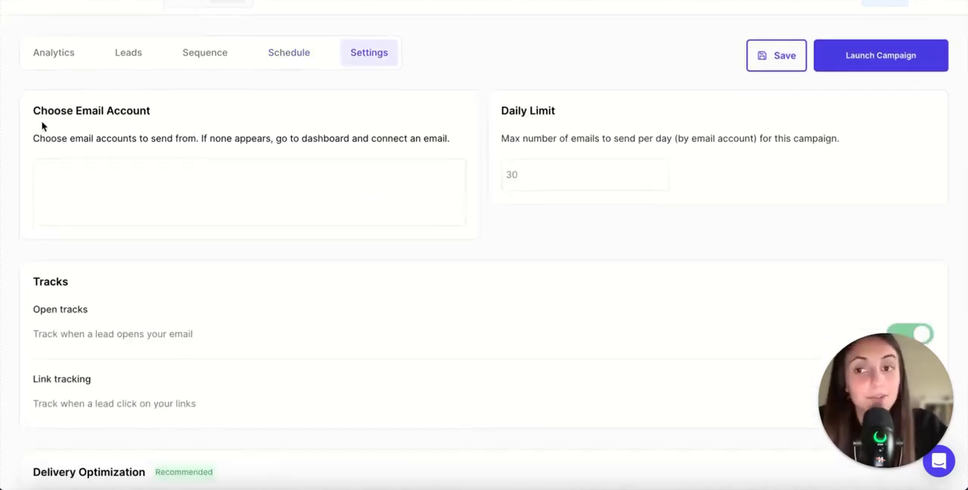
{"action": "left_click", "coordinate": [92, 168]}
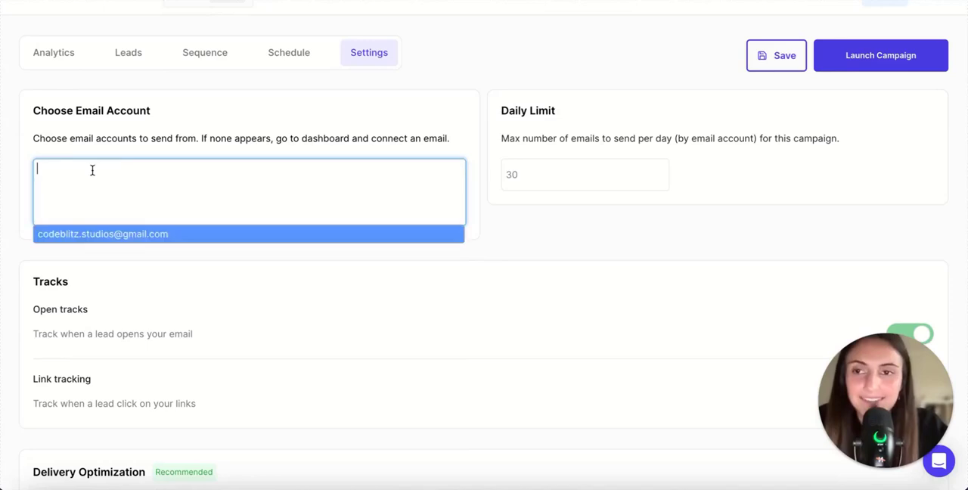
{"action": "left_click", "coordinate": [103, 233]}
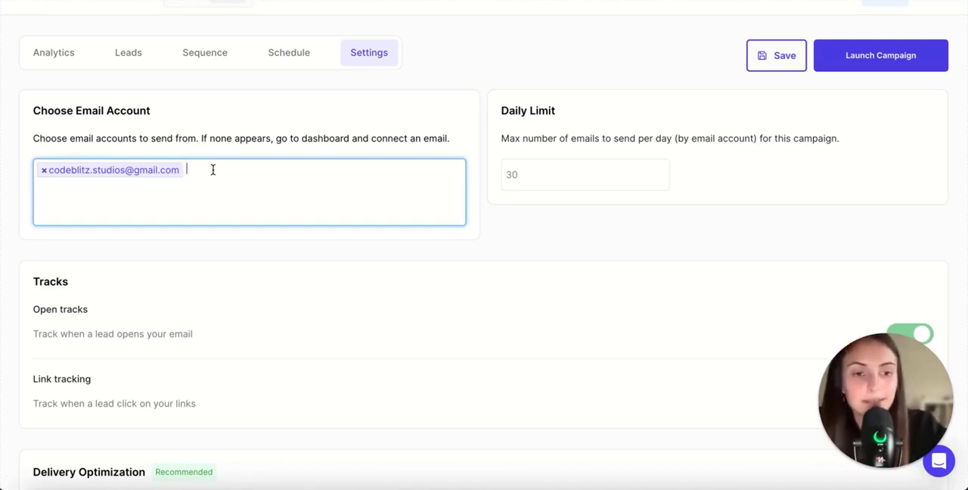
Step: Examine the campaign's daily limit, open and link tracking, delivery optimization and advanced options such as time gap and blacklisting
{"action": "scroll", "coordinate": [228, 256], "scroll_direction": "down", "scroll_amount": 1}
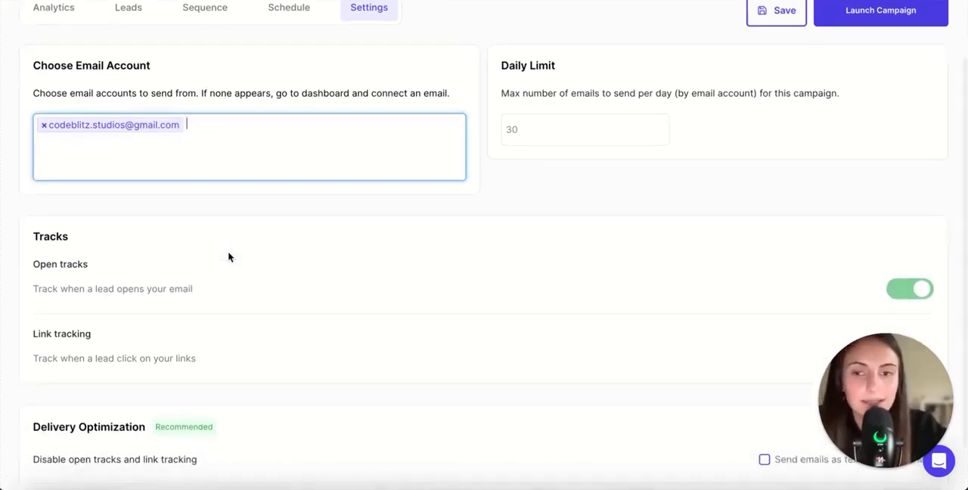
{"action": "scroll", "coordinate": [229, 257], "scroll_direction": "down", "scroll_amount": 1}
{"action": "scroll", "coordinate": [251, 183], "scroll_direction": "up", "scroll_amount": 1}
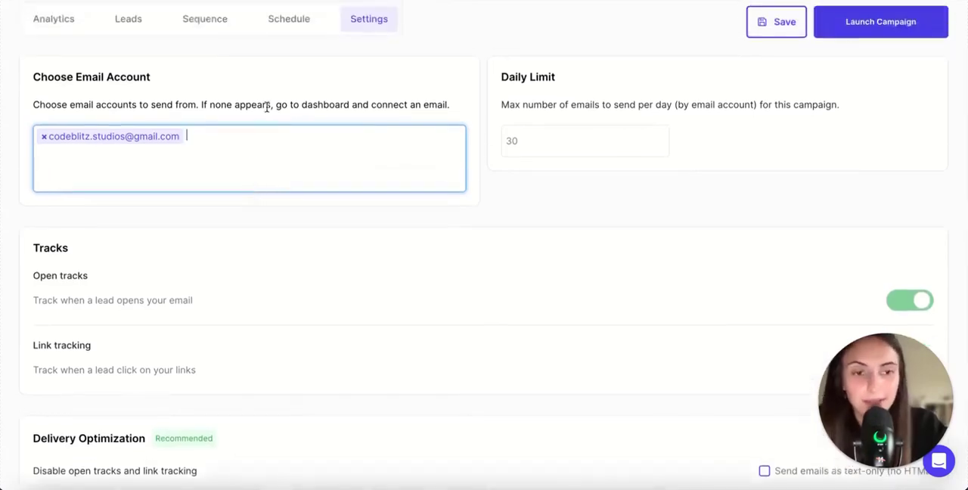
{"action": "scroll", "coordinate": [258, 237], "scroll_direction": "down", "scroll_amount": 1}
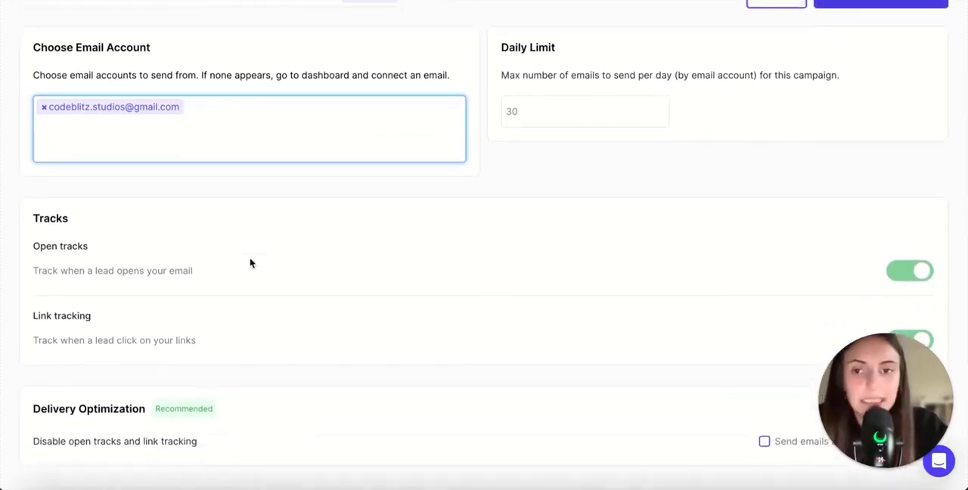
{"action": "scroll", "coordinate": [250, 263], "scroll_direction": "down", "scroll_amount": 1}
{"action": "scroll", "coordinate": [249, 263], "scroll_direction": "up", "scroll_amount": 2}
{"action": "left_click", "coordinate": [578, 103]}
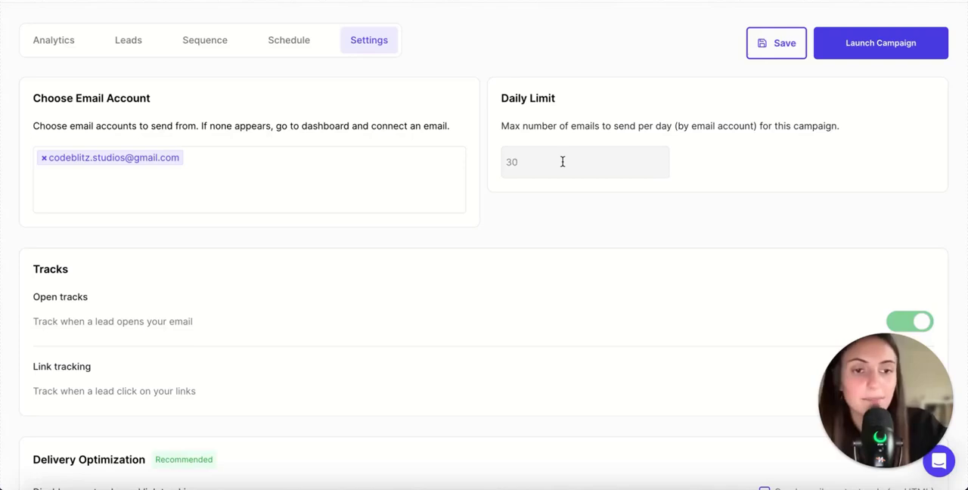
{"action": "scroll", "coordinate": [346, 168], "scroll_direction": "down", "scroll_amount": 6}
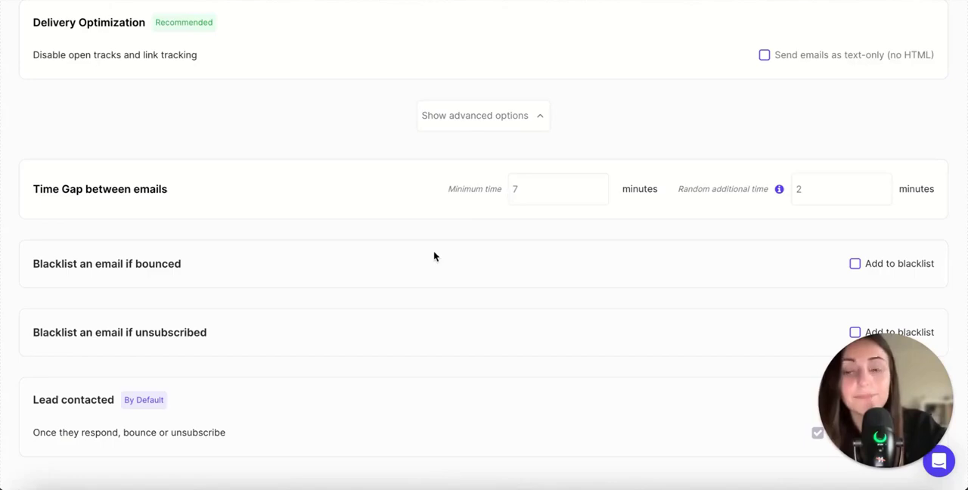
{"action": "scroll", "coordinate": [434, 257], "scroll_direction": "up", "scroll_amount": 6}
{"action": "scroll", "coordinate": [574, 325], "scroll_direction": "down", "scroll_amount": 6}
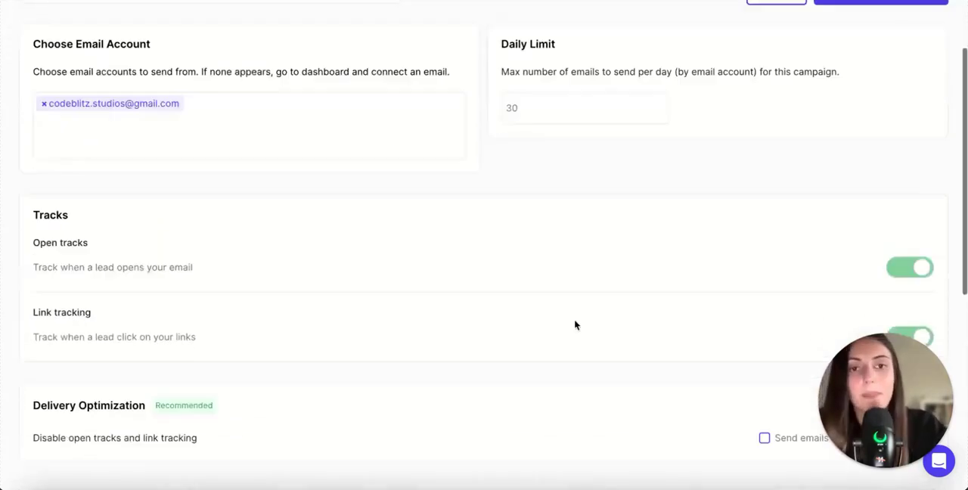
{"action": "scroll", "coordinate": [575, 325], "scroll_direction": "up", "scroll_amount": 6}
{"action": "scroll", "coordinate": [574, 325], "scroll_direction": "down", "scroll_amount": 1}
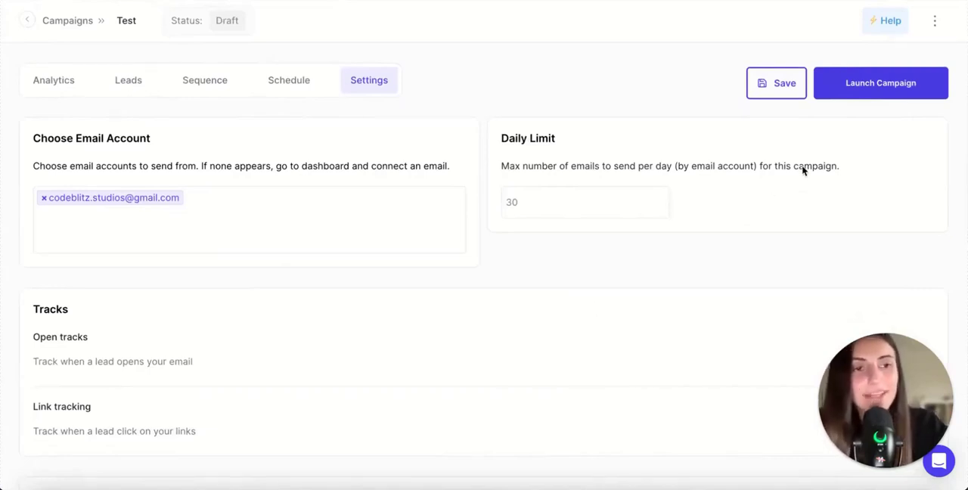
Step: Launch the Test campaign and try out pausing and resuming it
{"action": "left_click", "coordinate": [887, 84]}
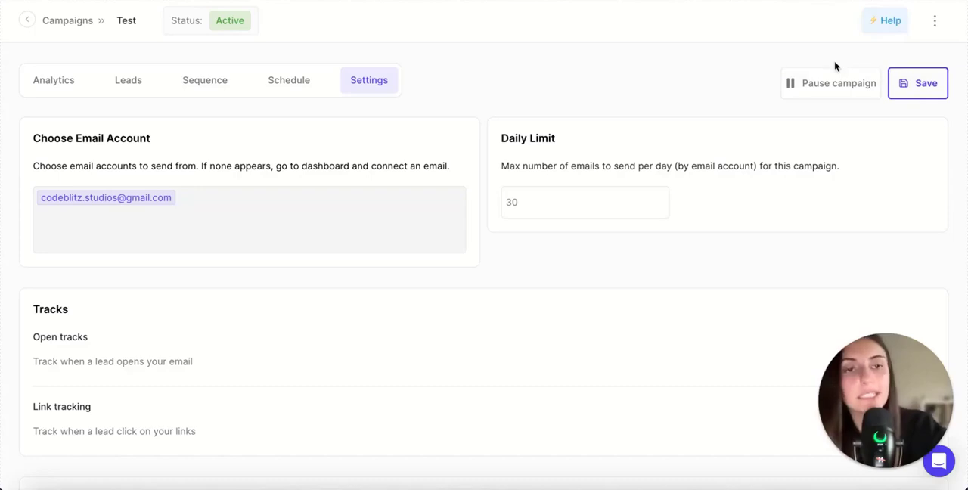
{"action": "left_click", "coordinate": [820, 89]}
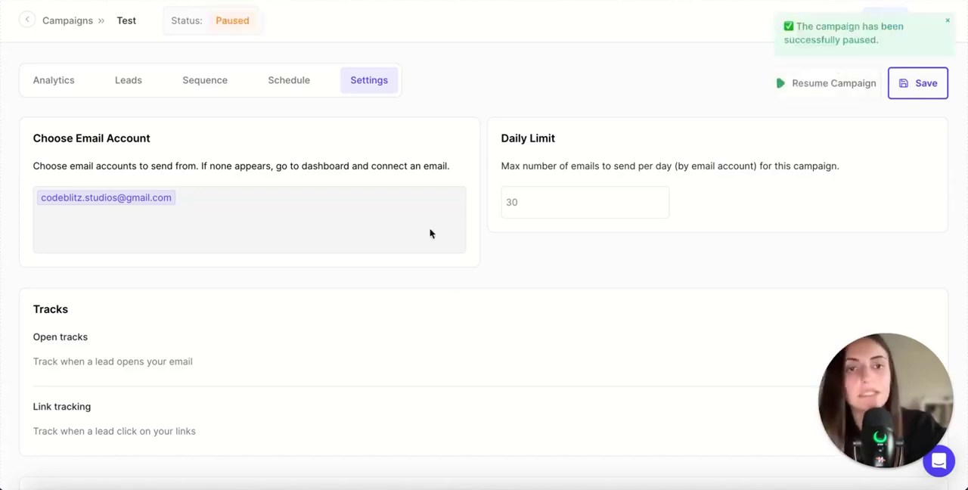
{"action": "scroll", "coordinate": [458, 273], "scroll_direction": "down", "scroll_amount": 4}
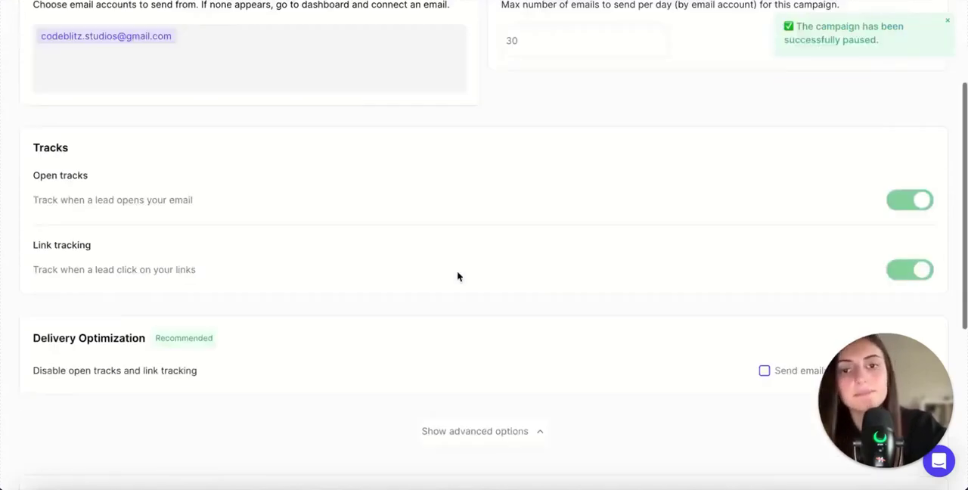
{"action": "scroll", "coordinate": [458, 274], "scroll_direction": "up", "scroll_amount": 4}
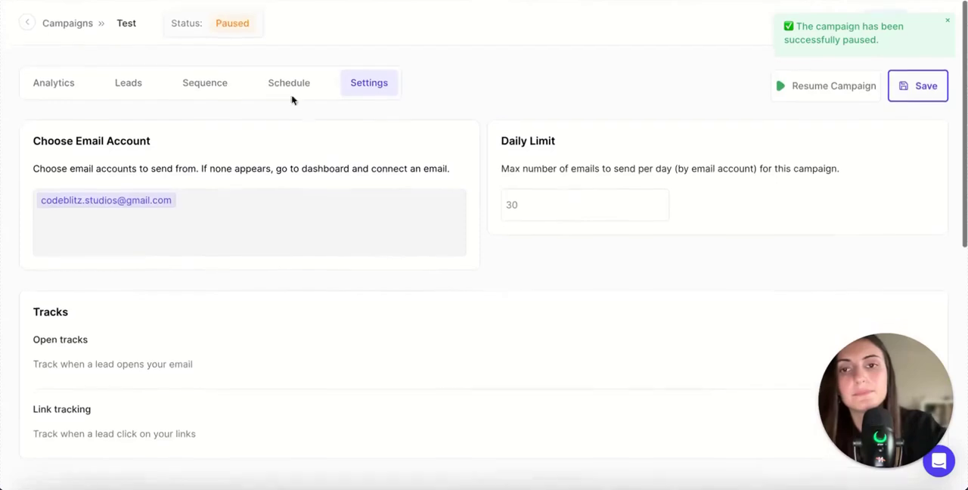
{"action": "left_click", "coordinate": [803, 83]}
Step: Check the additional management actions available for the Test campaign without choosing any
{"action": "left_click", "coordinate": [935, 21]}
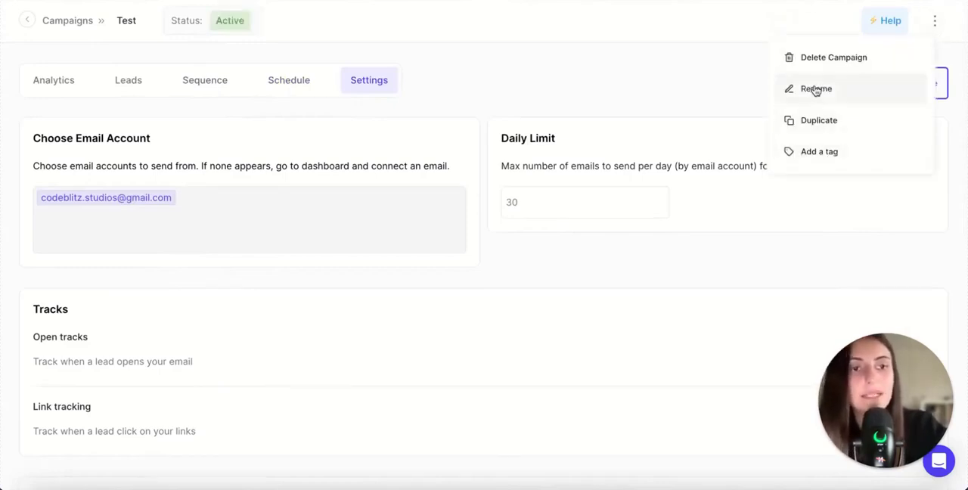
{"action": "left_click", "coordinate": [740, 80]}
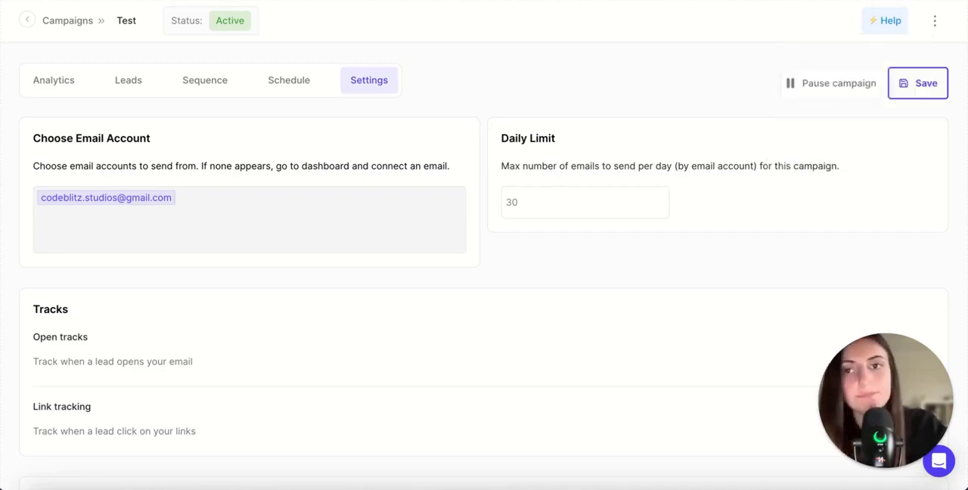
Step: Return to the campaign list and look at the Unibox conversations and the Dashboard overview
{"action": "left_click", "coordinate": [27, 20]}
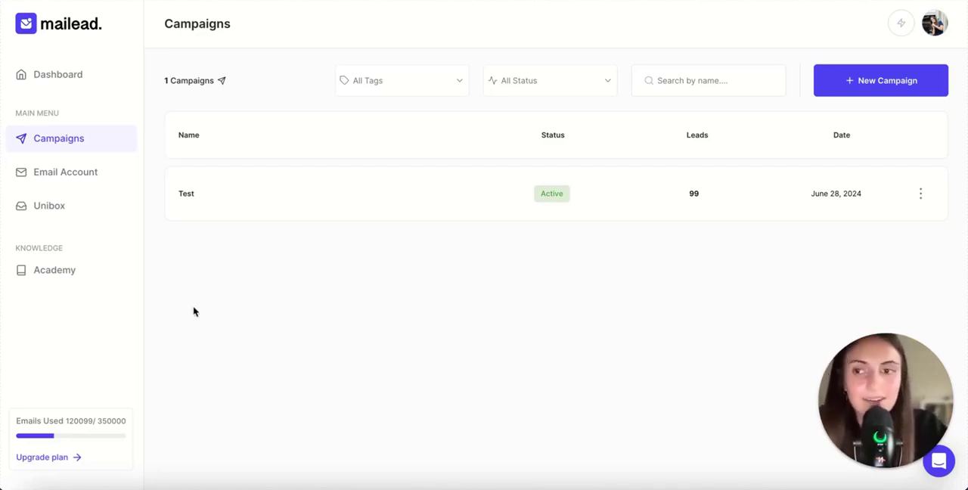
{"action": "left_click", "coordinate": [59, 212]}
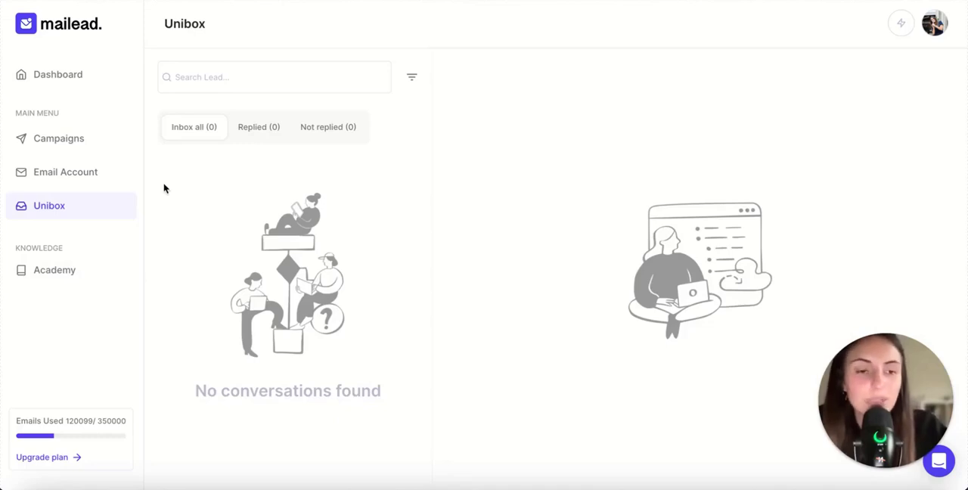
{"action": "left_click", "coordinate": [58, 74]}
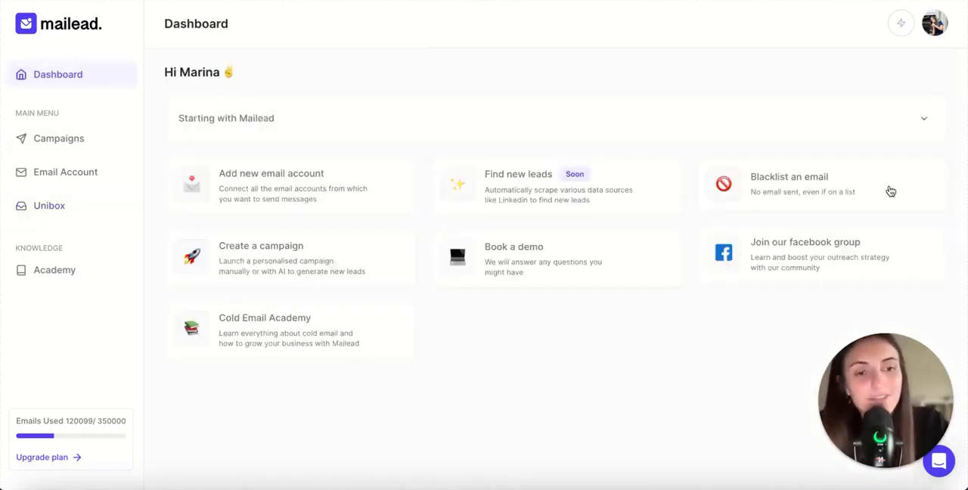